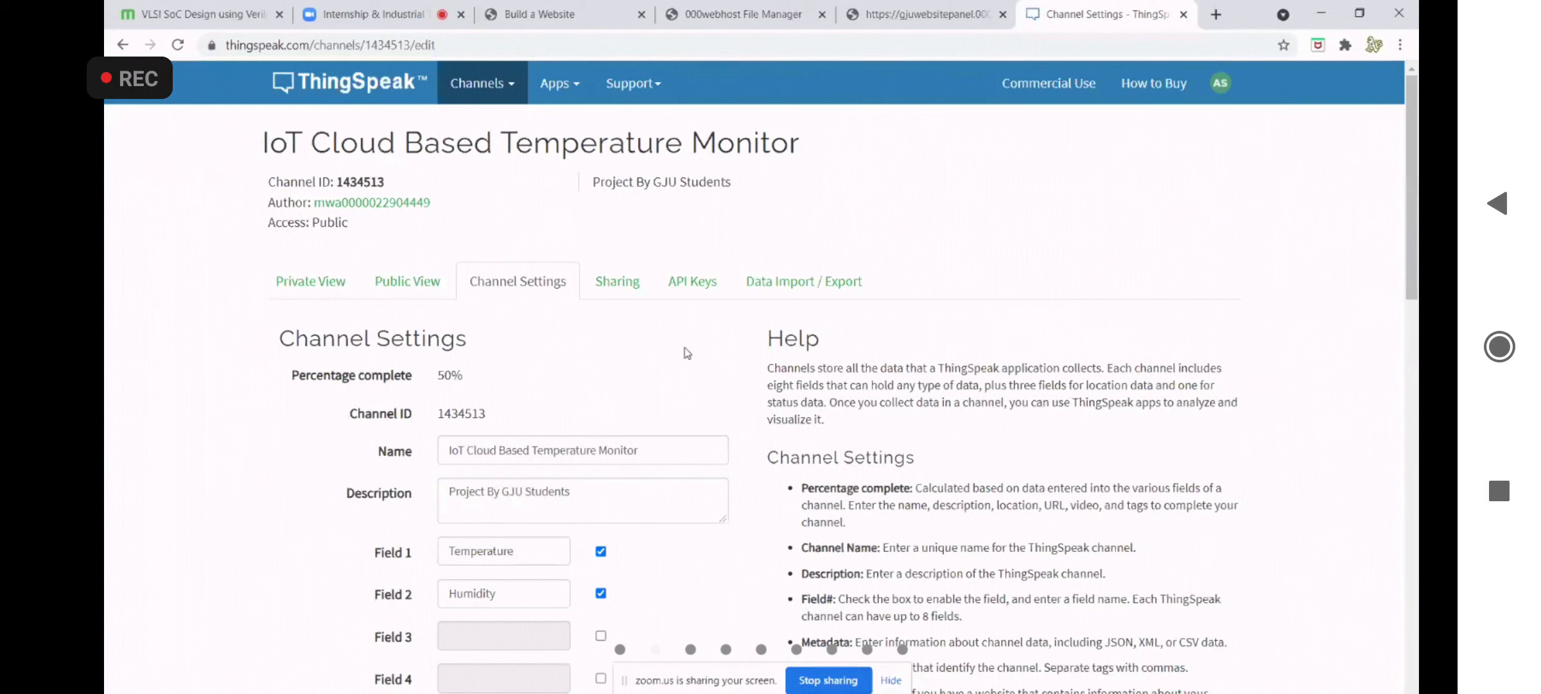
Step: Create a new React and name it "IOT Reaction"
click(557, 87)
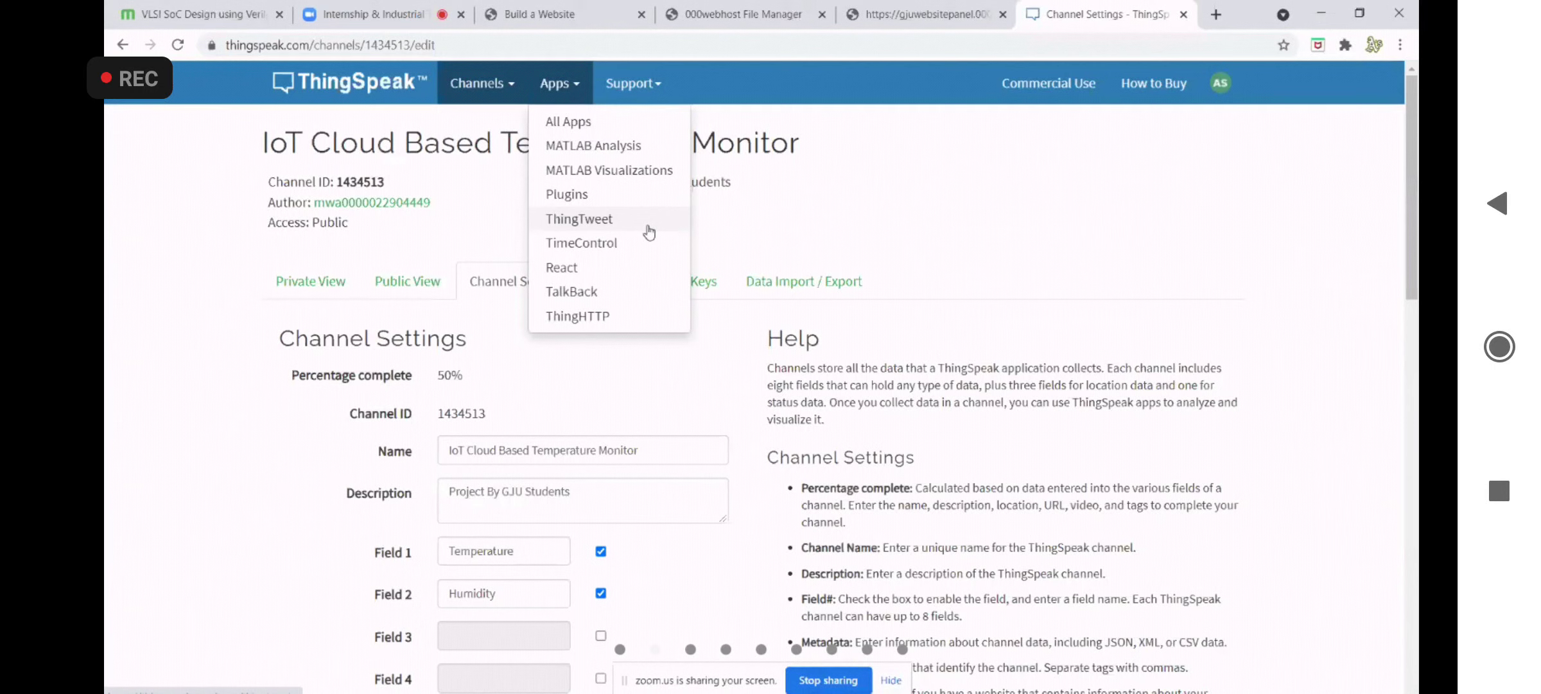
click(563, 266)
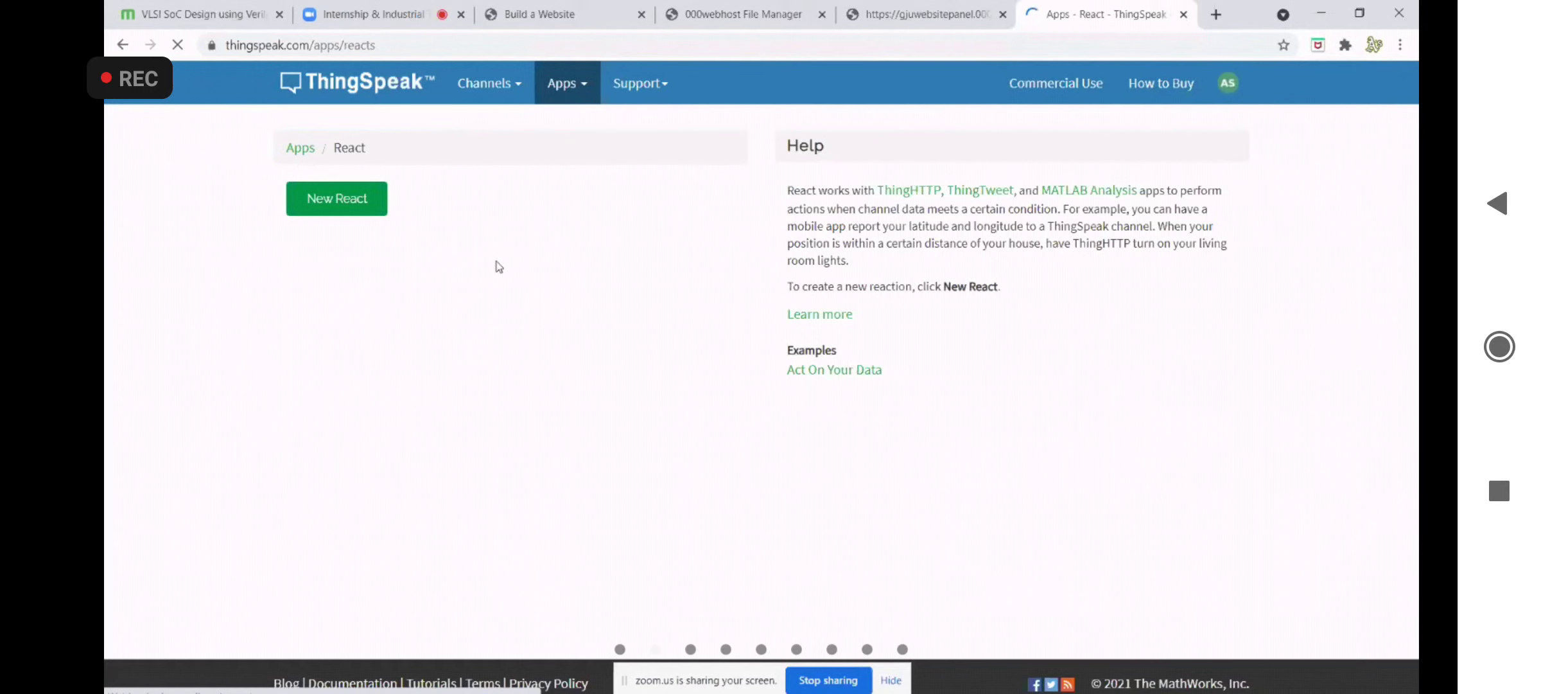
click(359, 212)
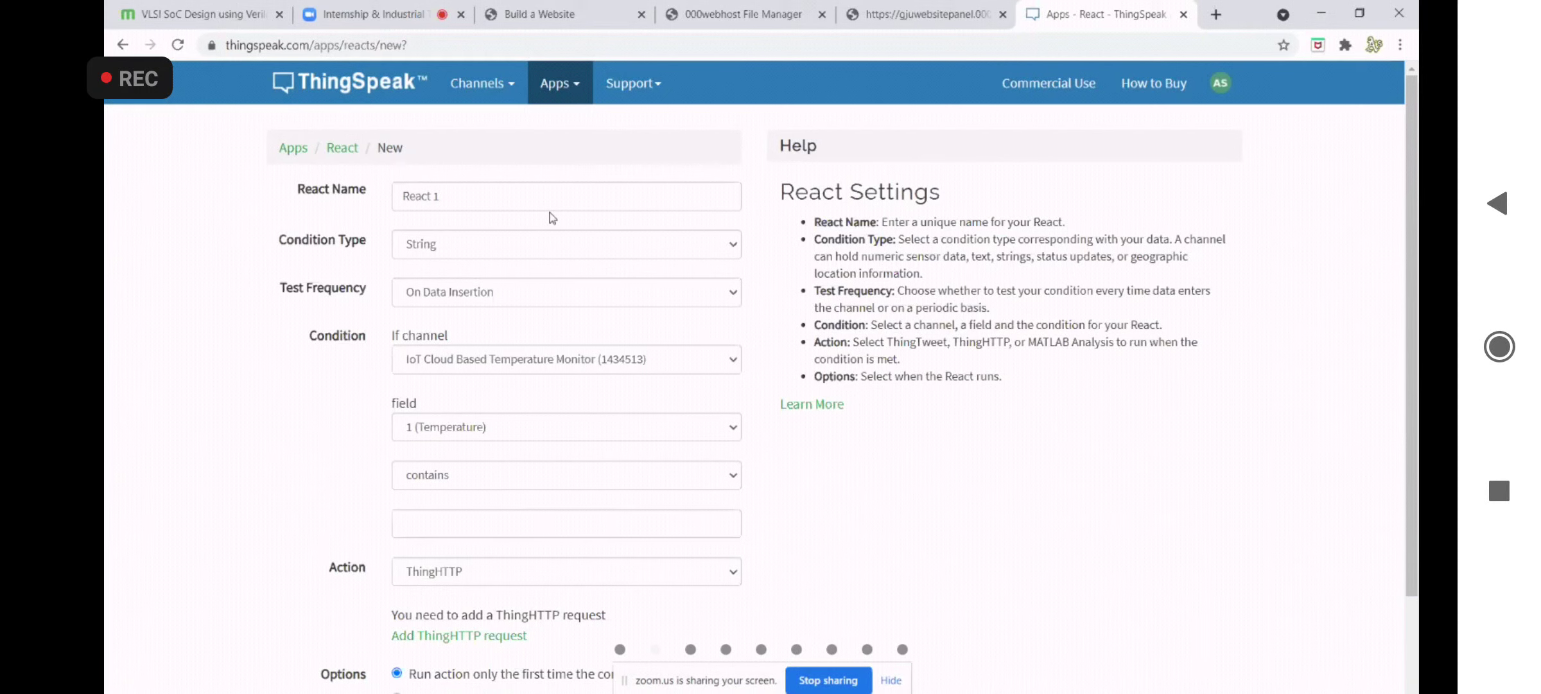
click(553, 192)
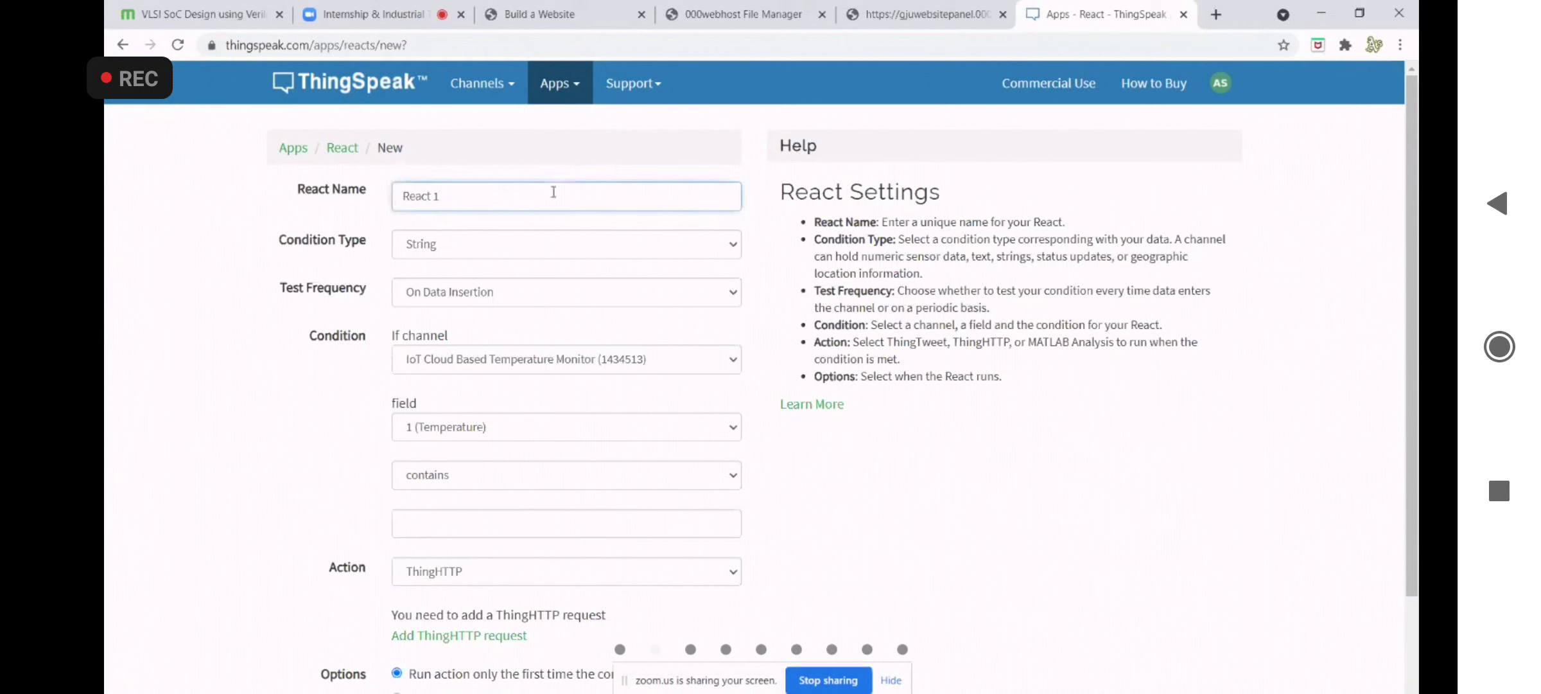
drag(451, 196, 406, 196)
text(IOT)
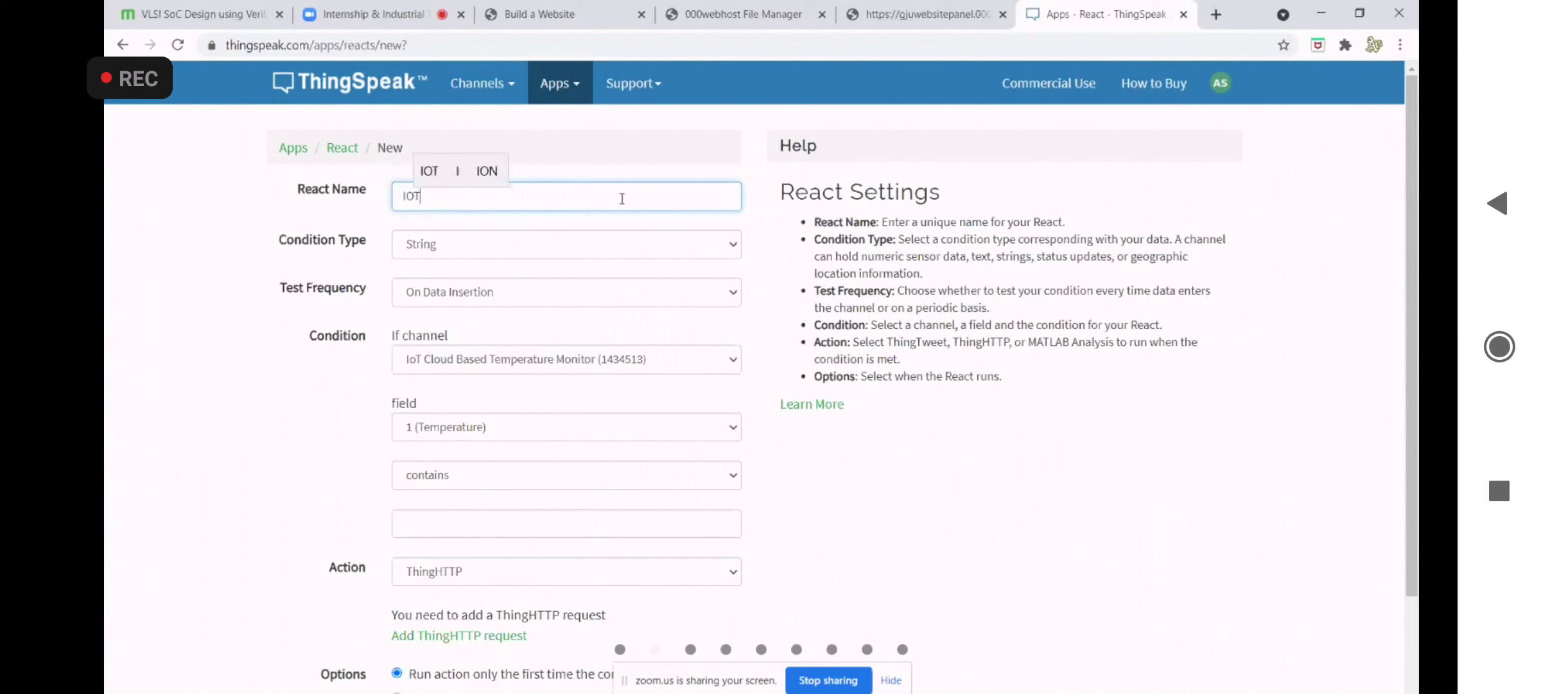
text( Reaction)
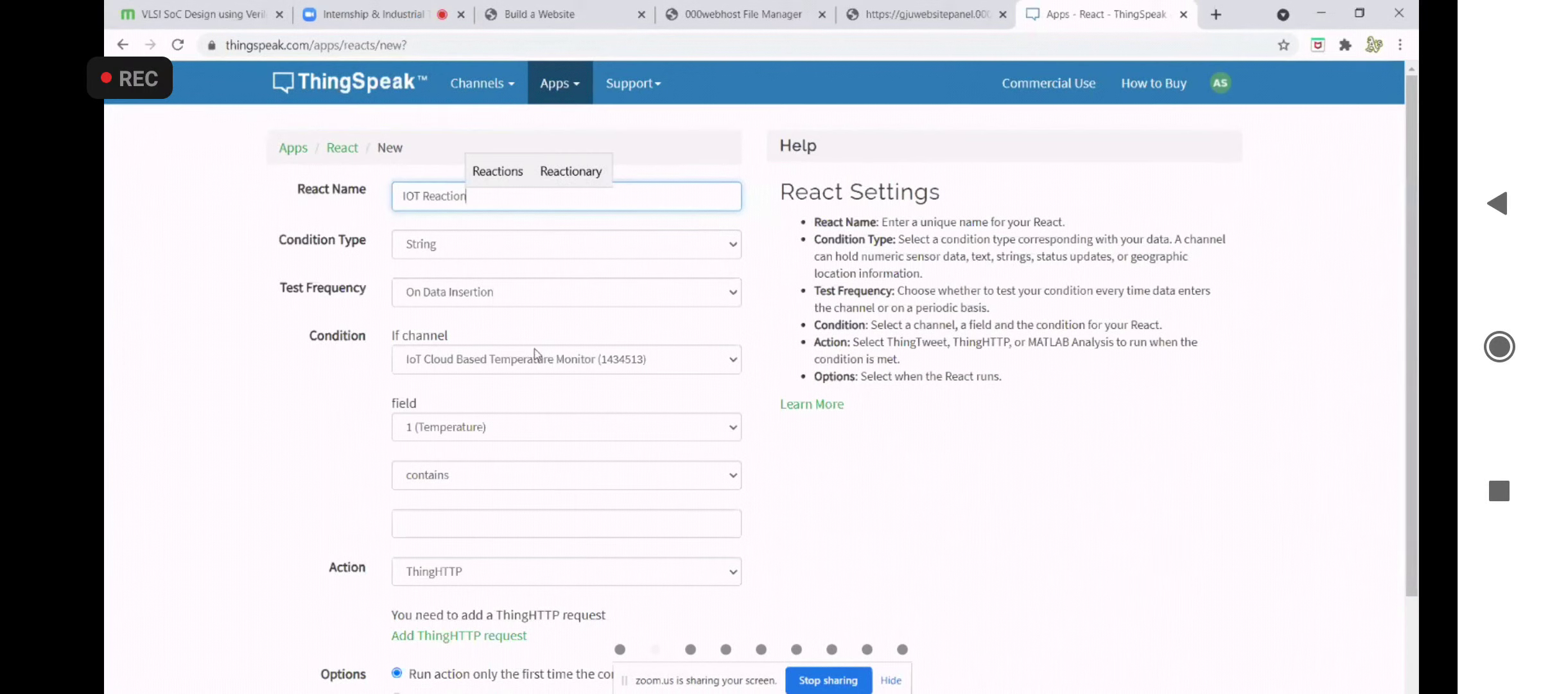
Step: Keep the React's condition type as String and set its test frequency to every 10 minutes
click(655, 364)
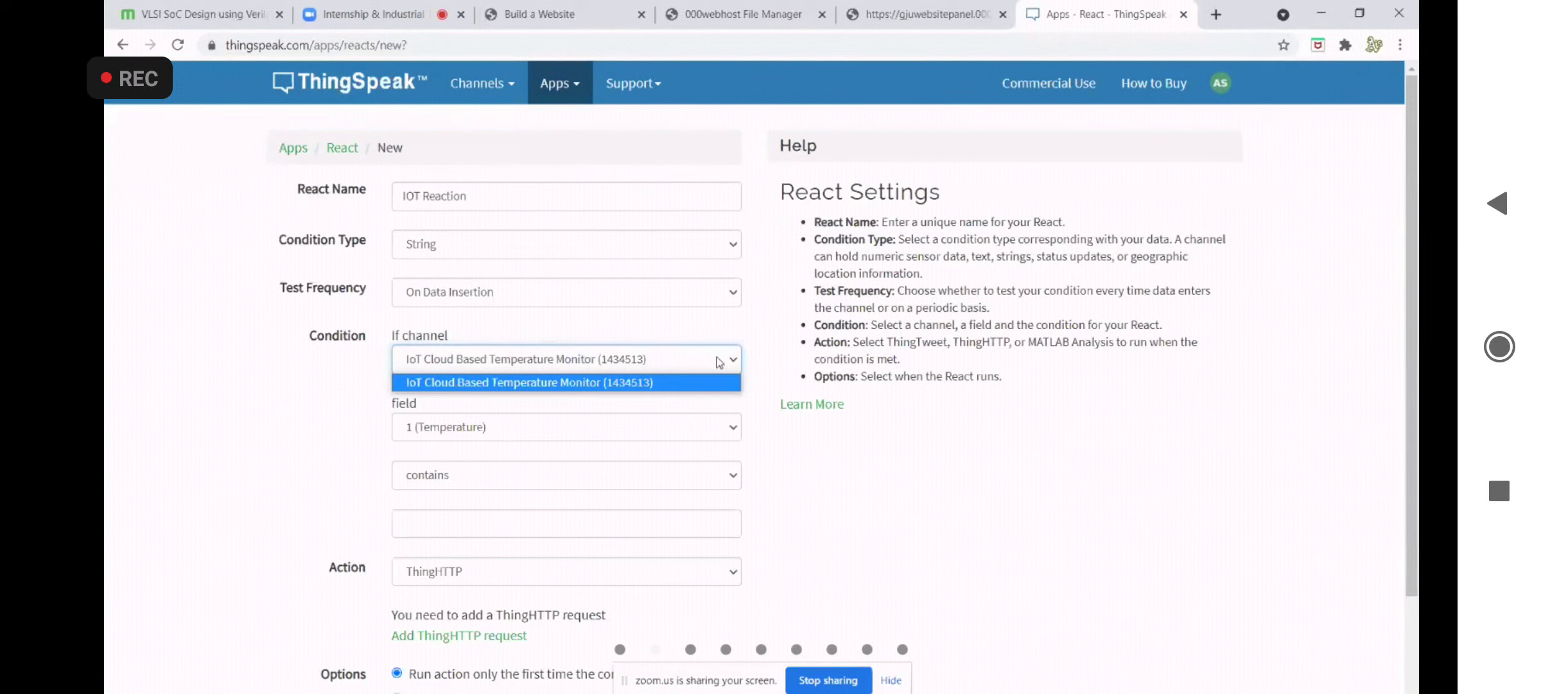
click(712, 243)
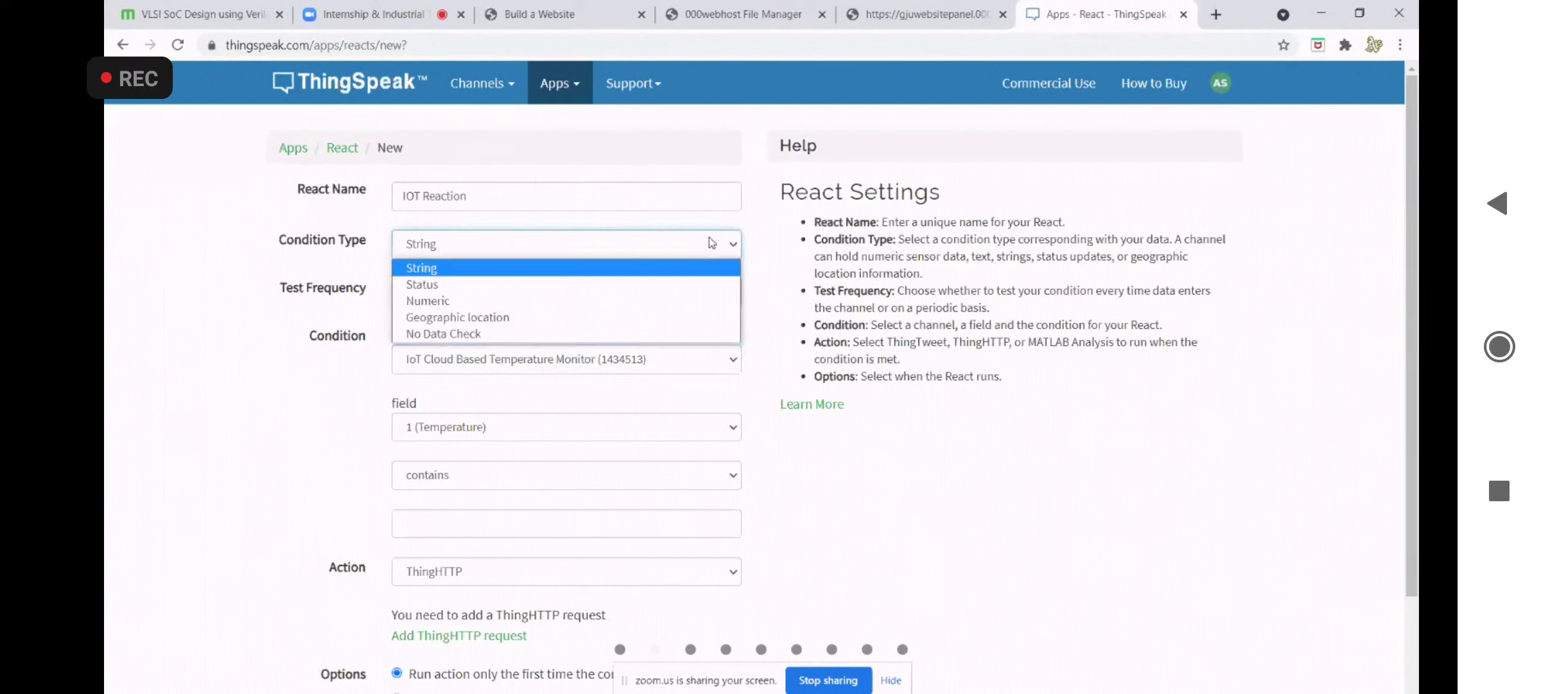
click(504, 265)
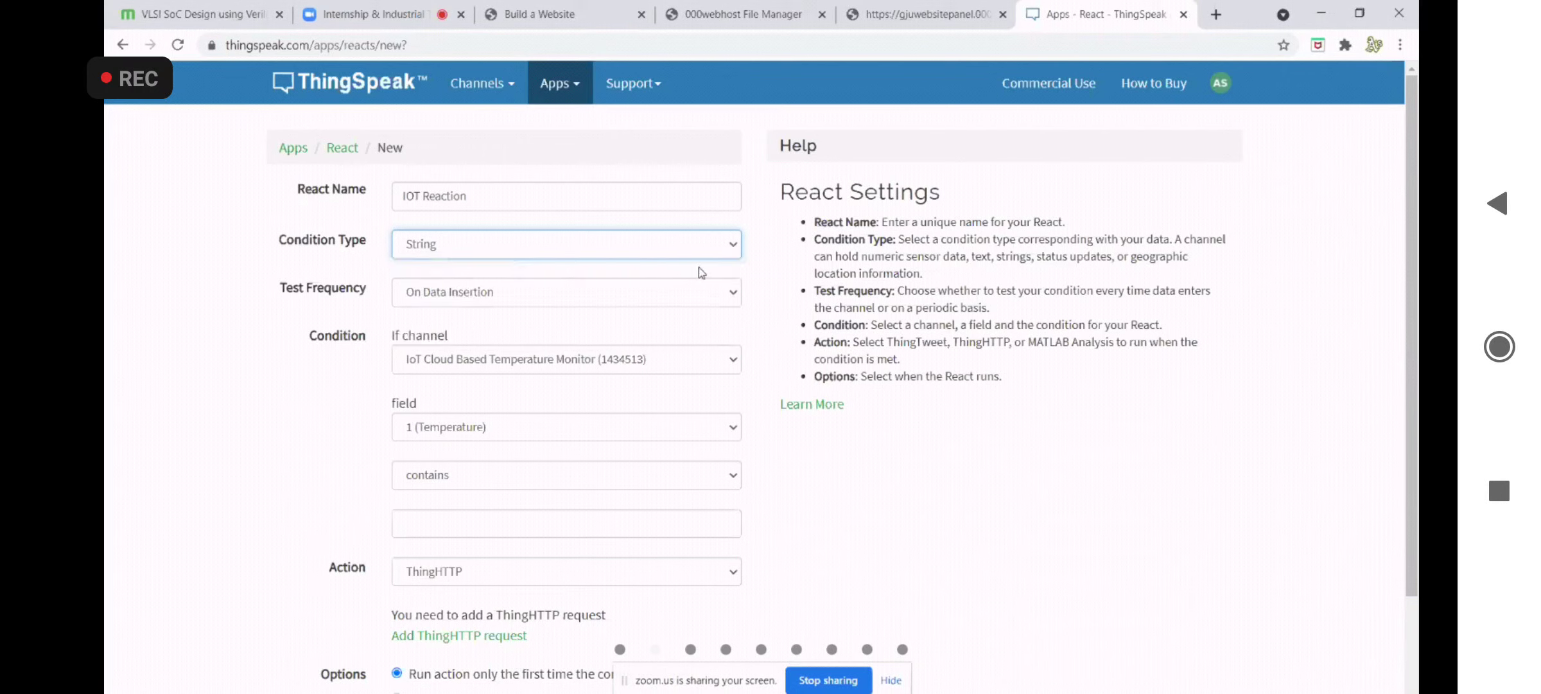
click(733, 294)
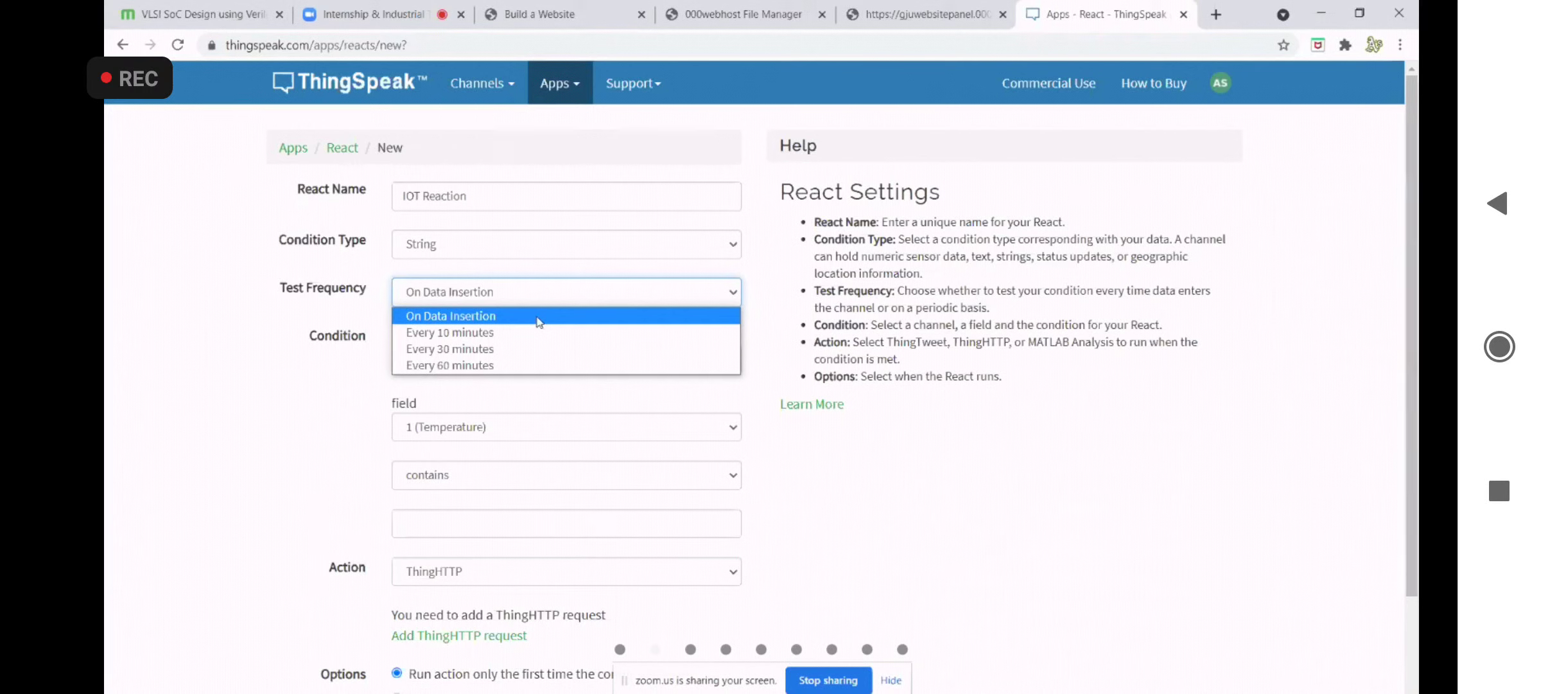
click(484, 334)
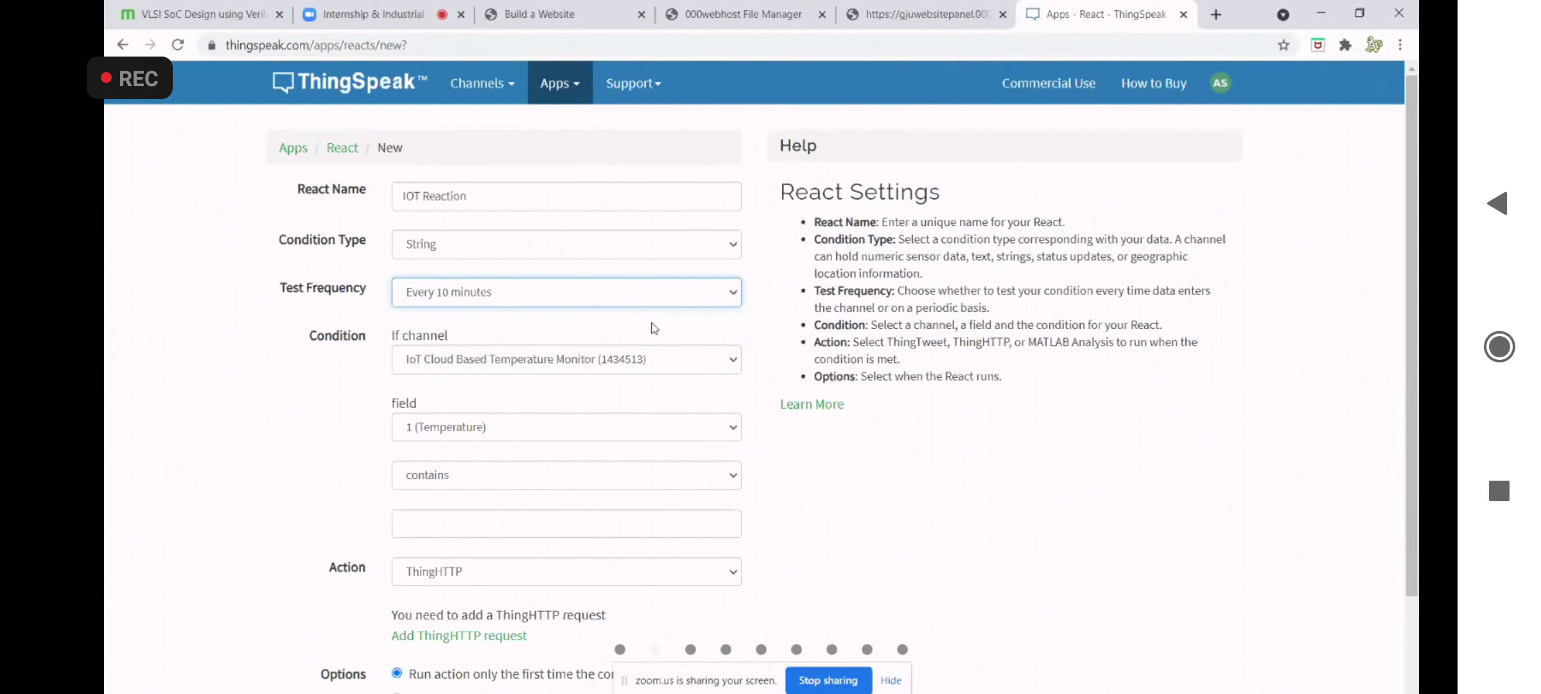
Step: Set the React's condition so that the Temperature field is equal to 28
click(663, 463)
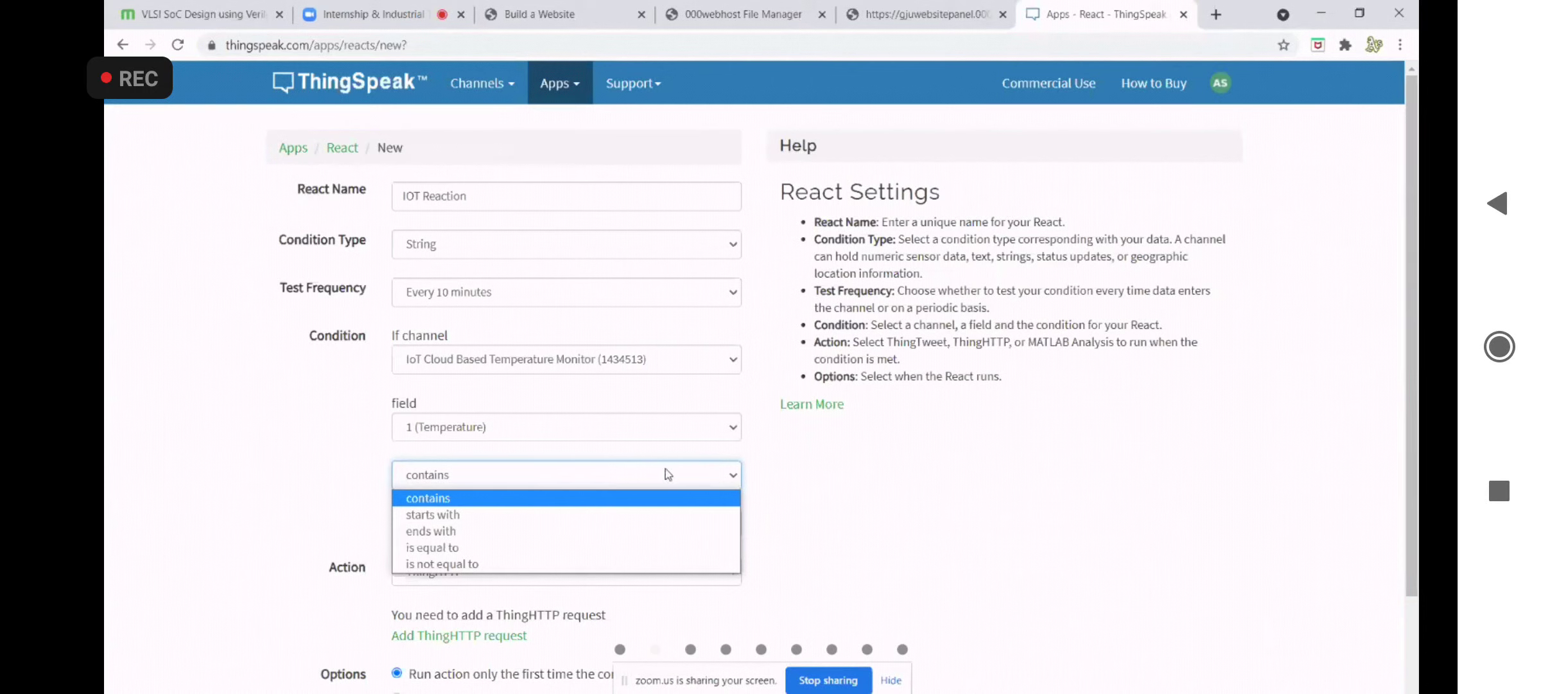
click(438, 547)
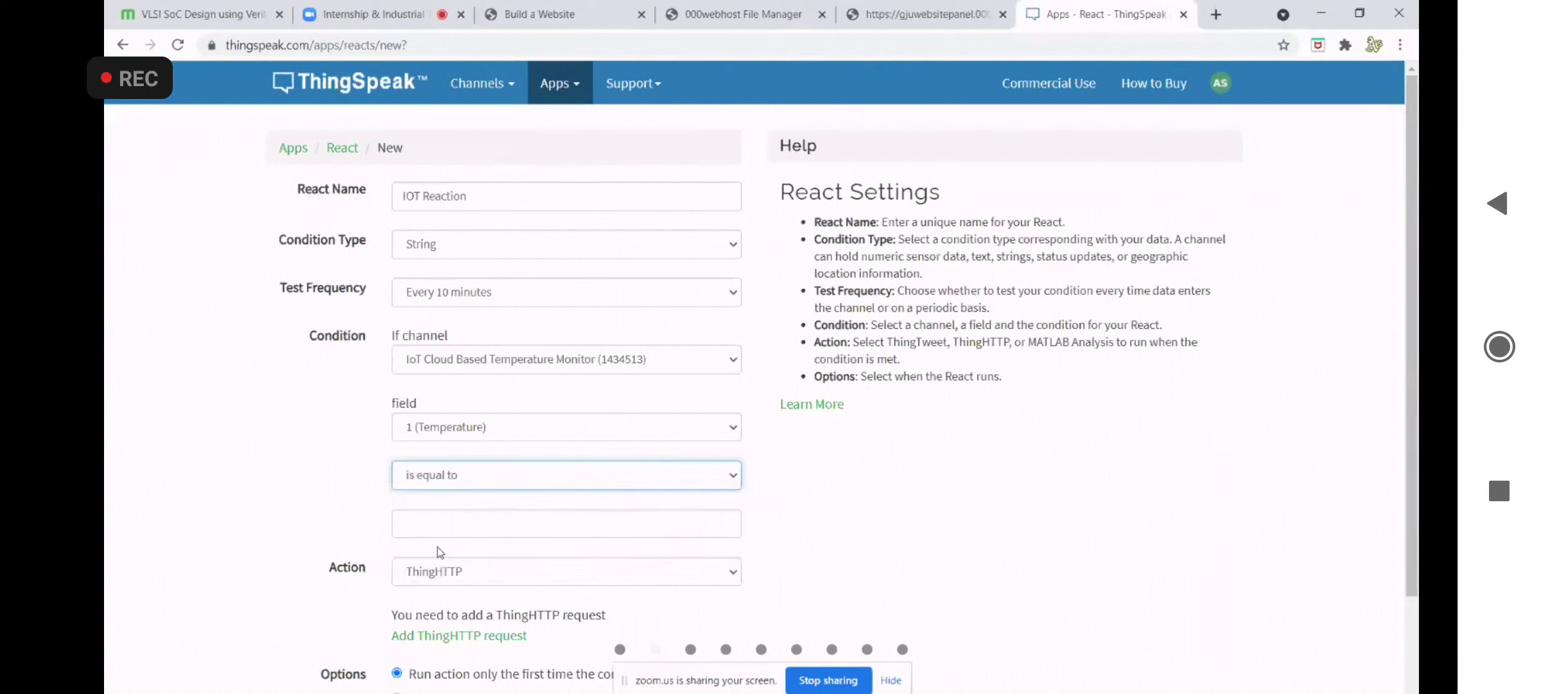
click(435, 532)
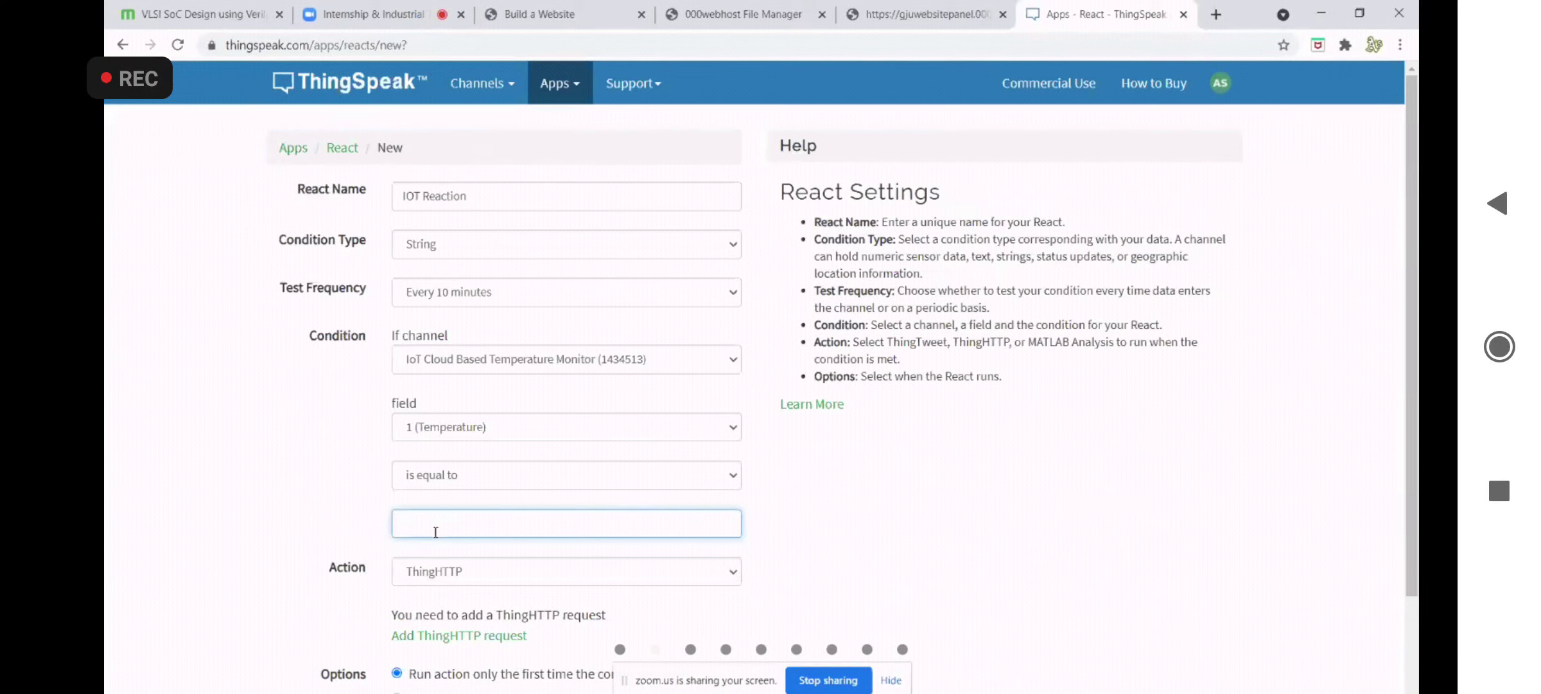
text(28)
click(788, 541)
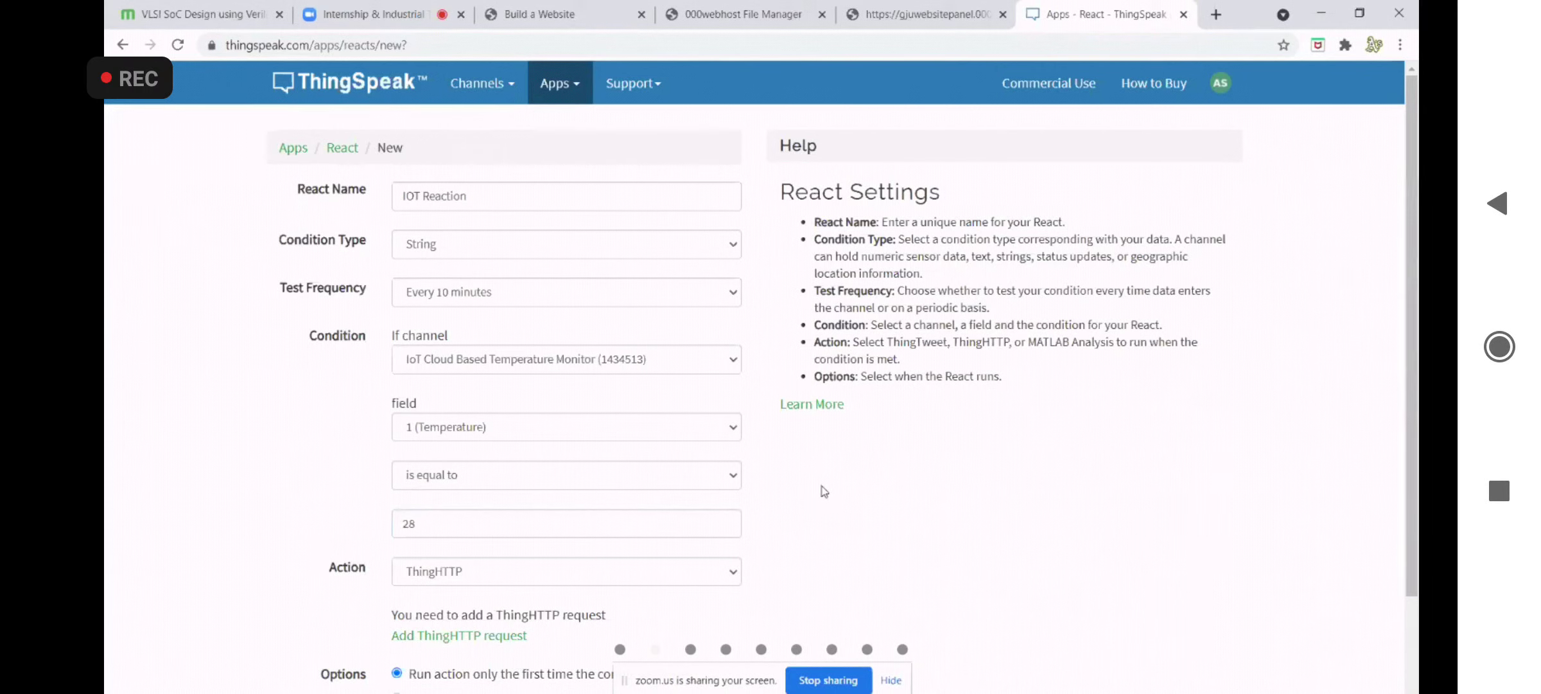
Step: Hide the screen-sharing notice and set the React's action to ThingTweet
scroll(886, 539, down, 1)
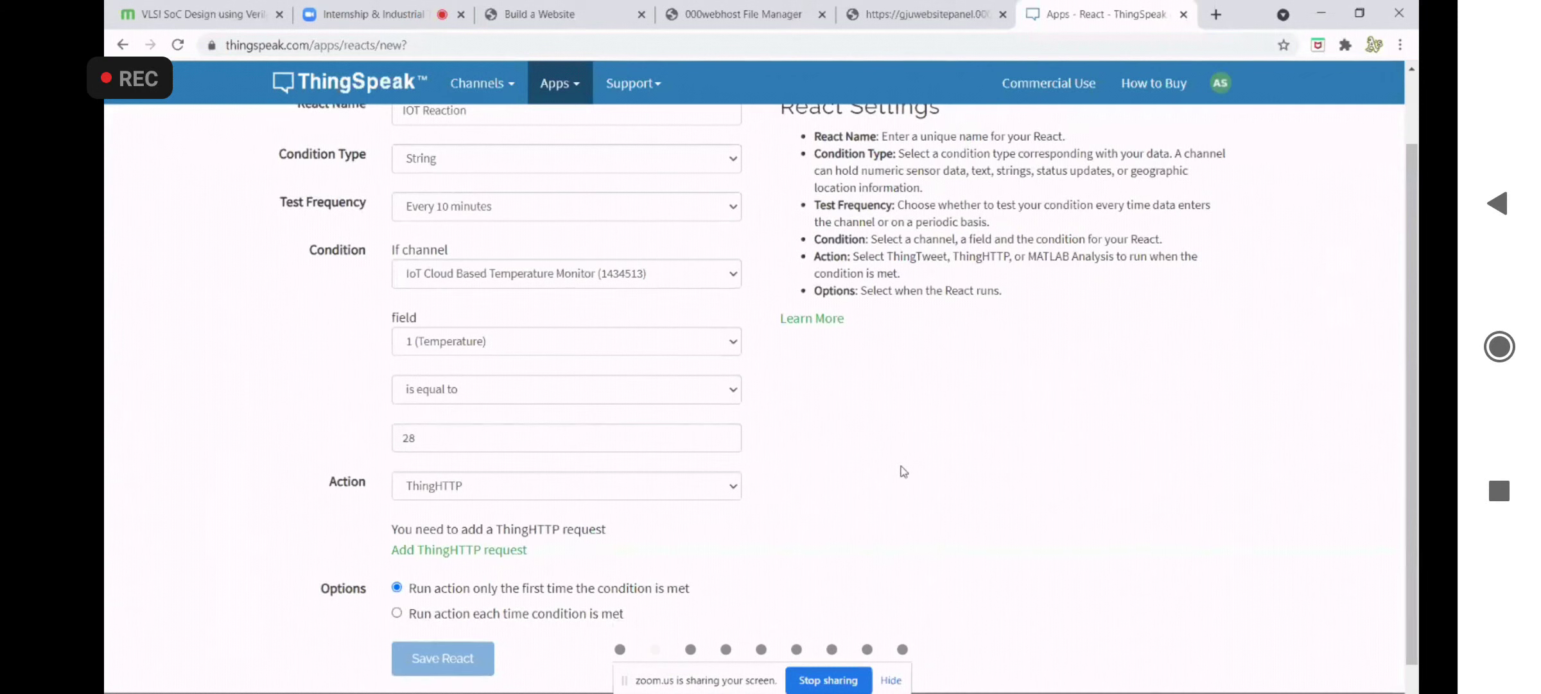
click(893, 679)
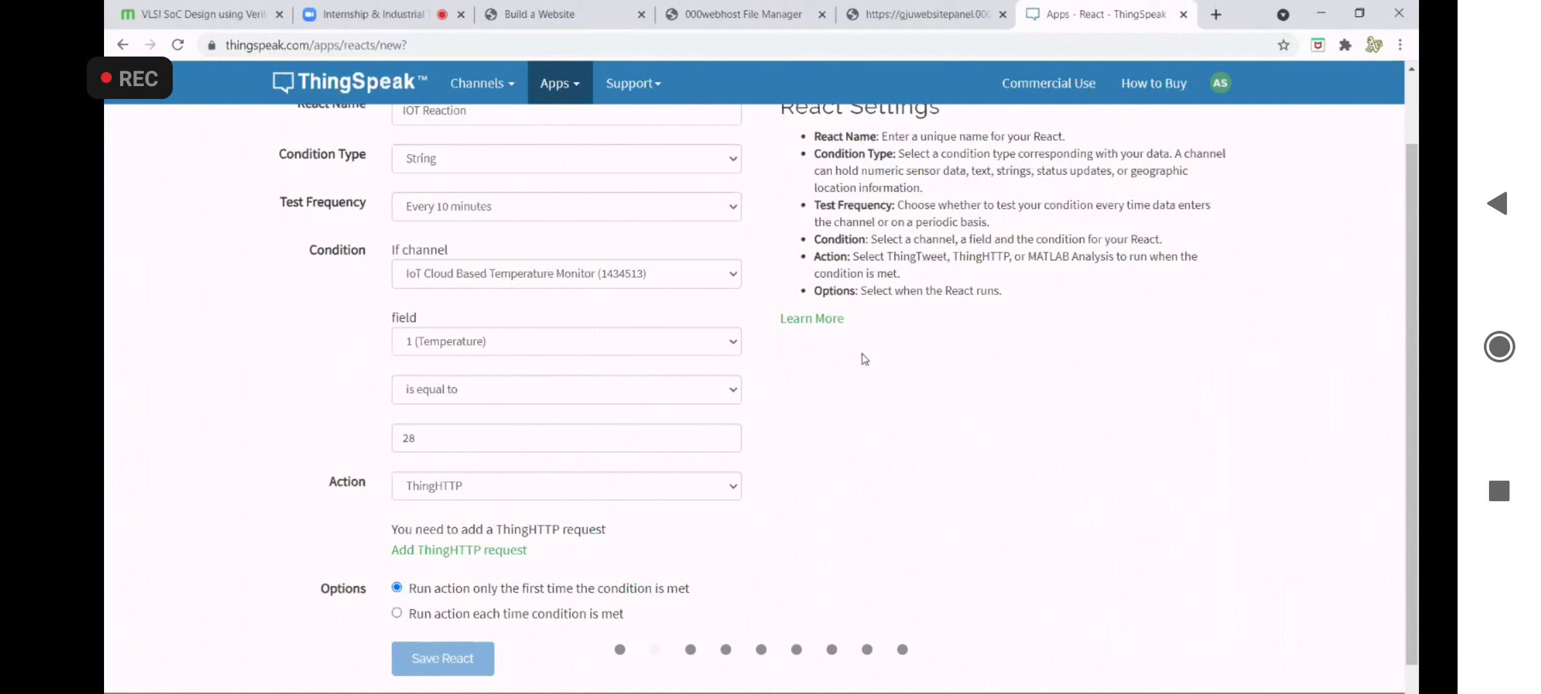
click(729, 489)
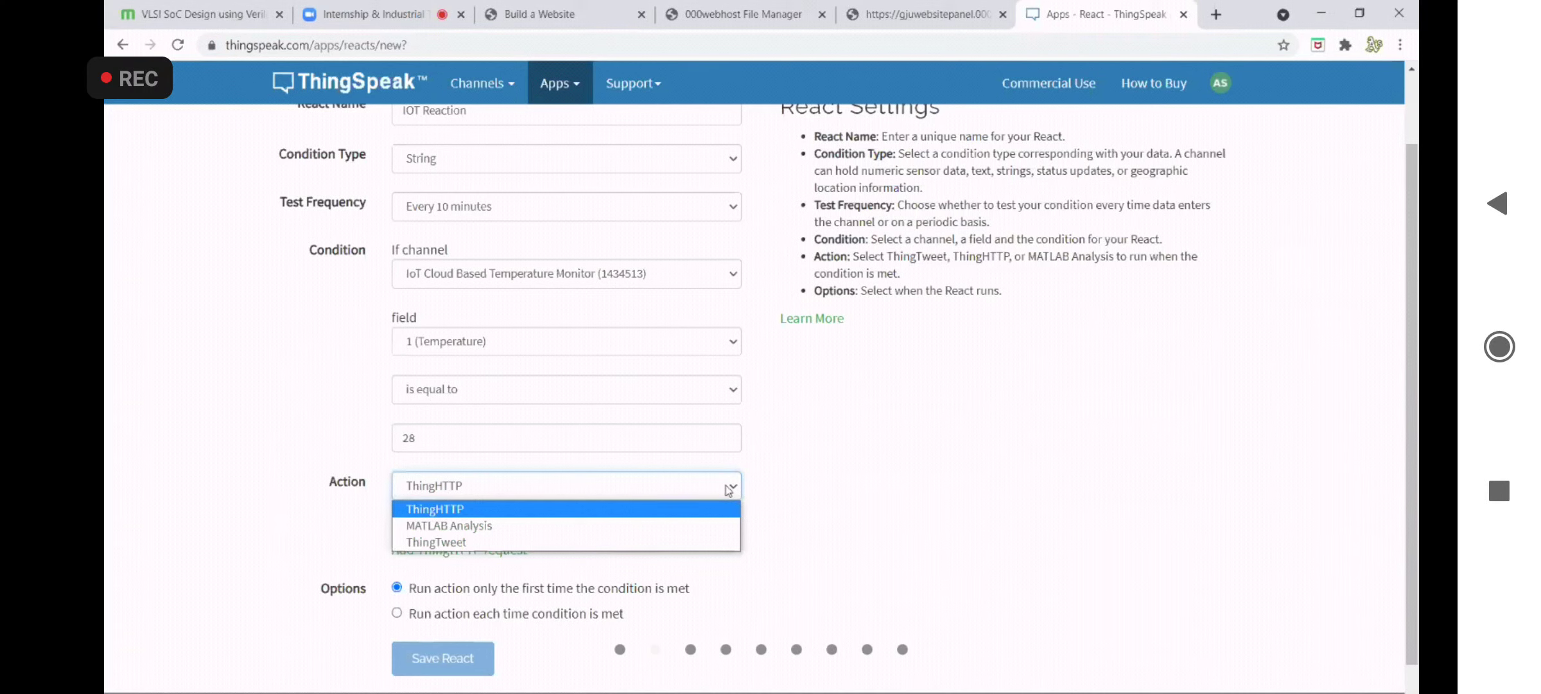
click(440, 542)
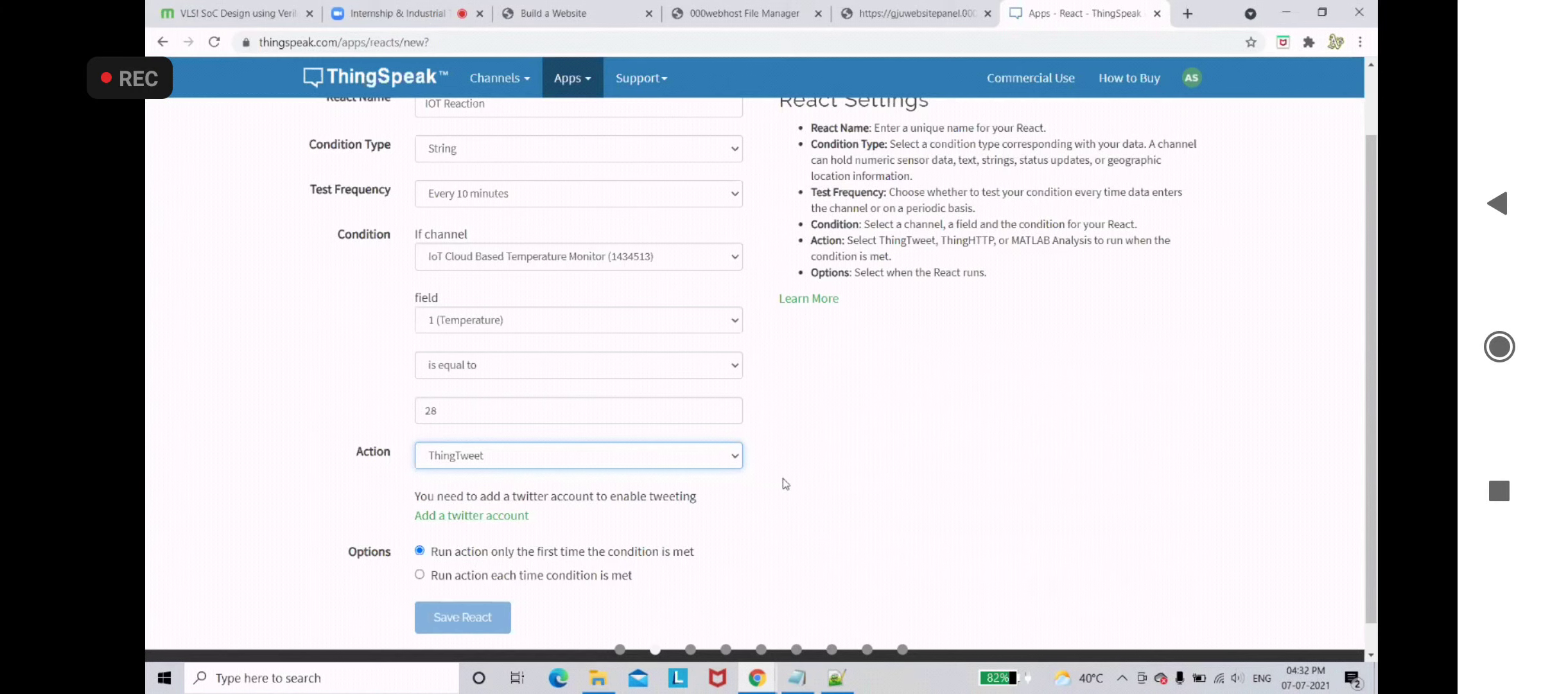
Step: Try to link a Twitter account for the ThingTweet action and return to the ThingTweet page
click(487, 517)
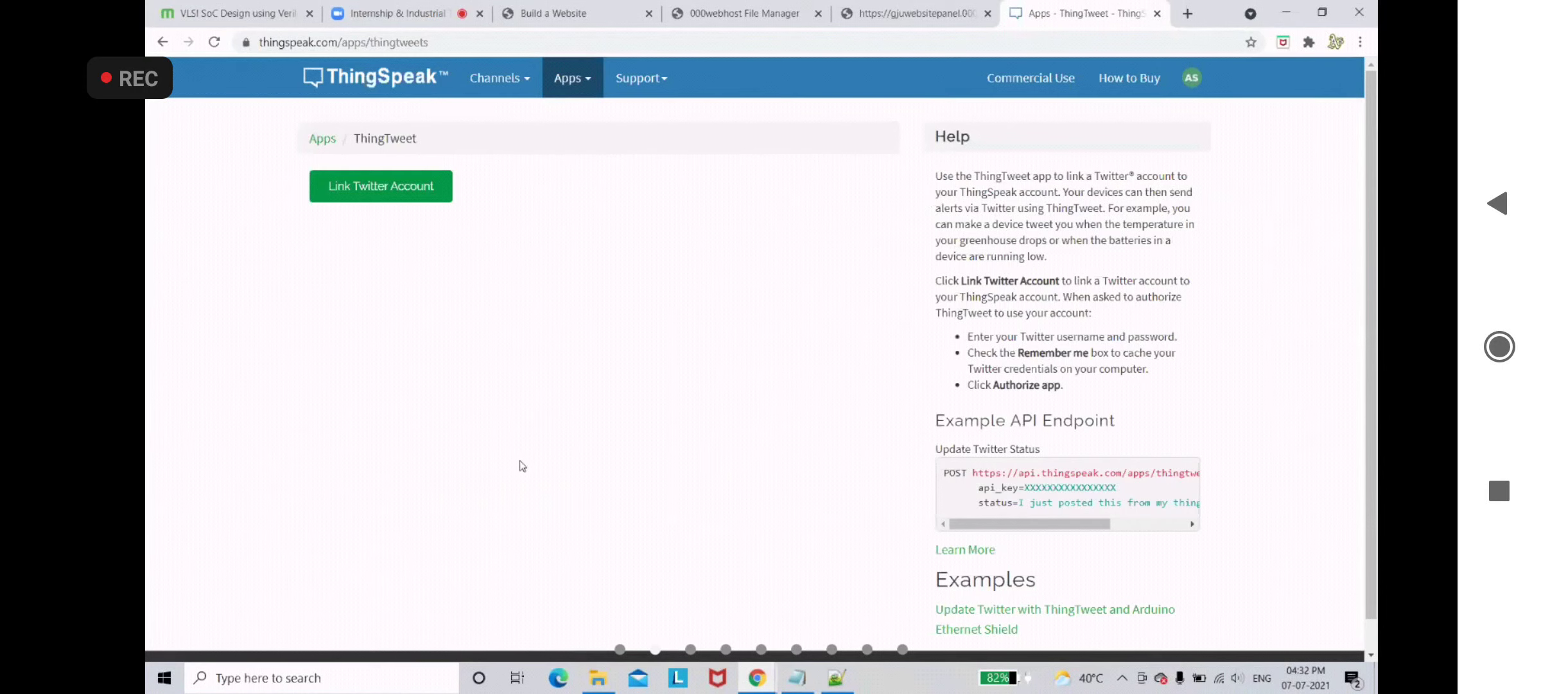
click(396, 190)
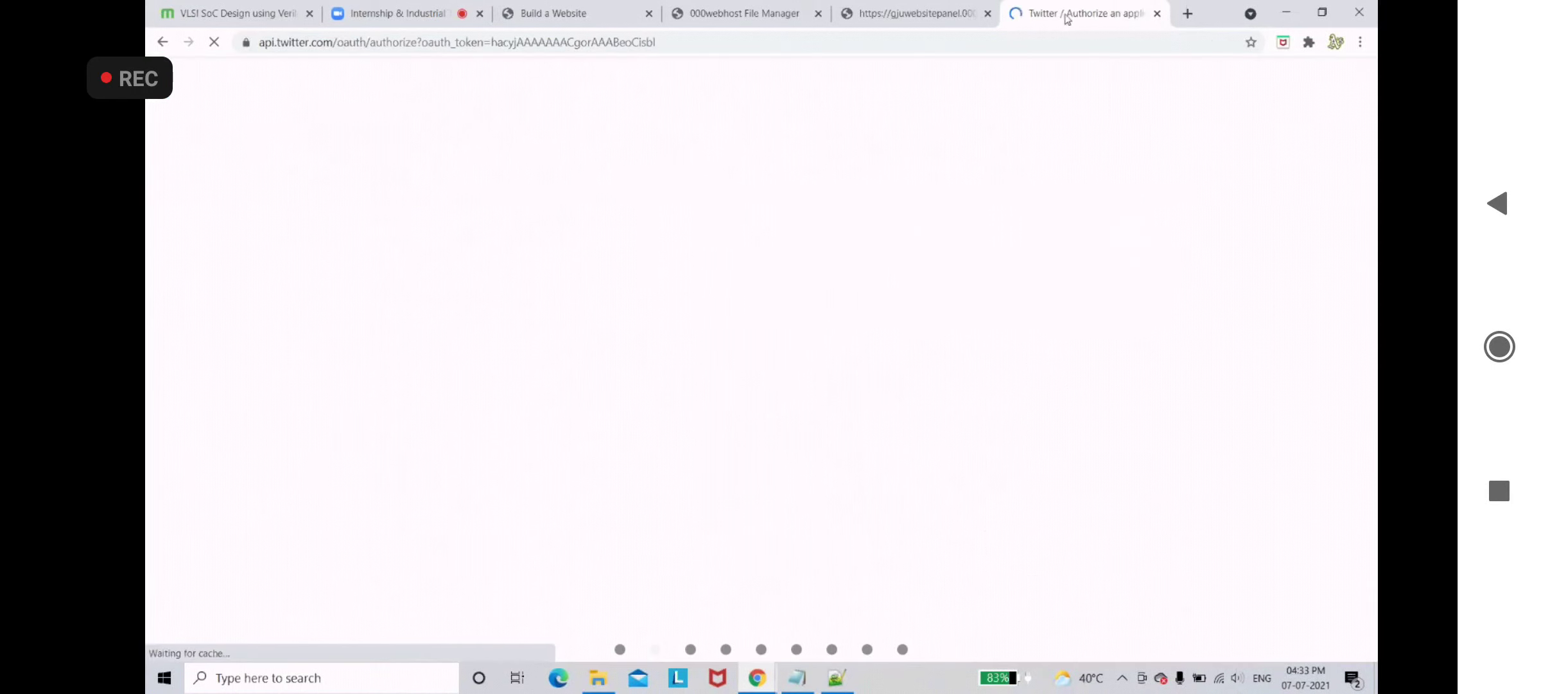
click(162, 44)
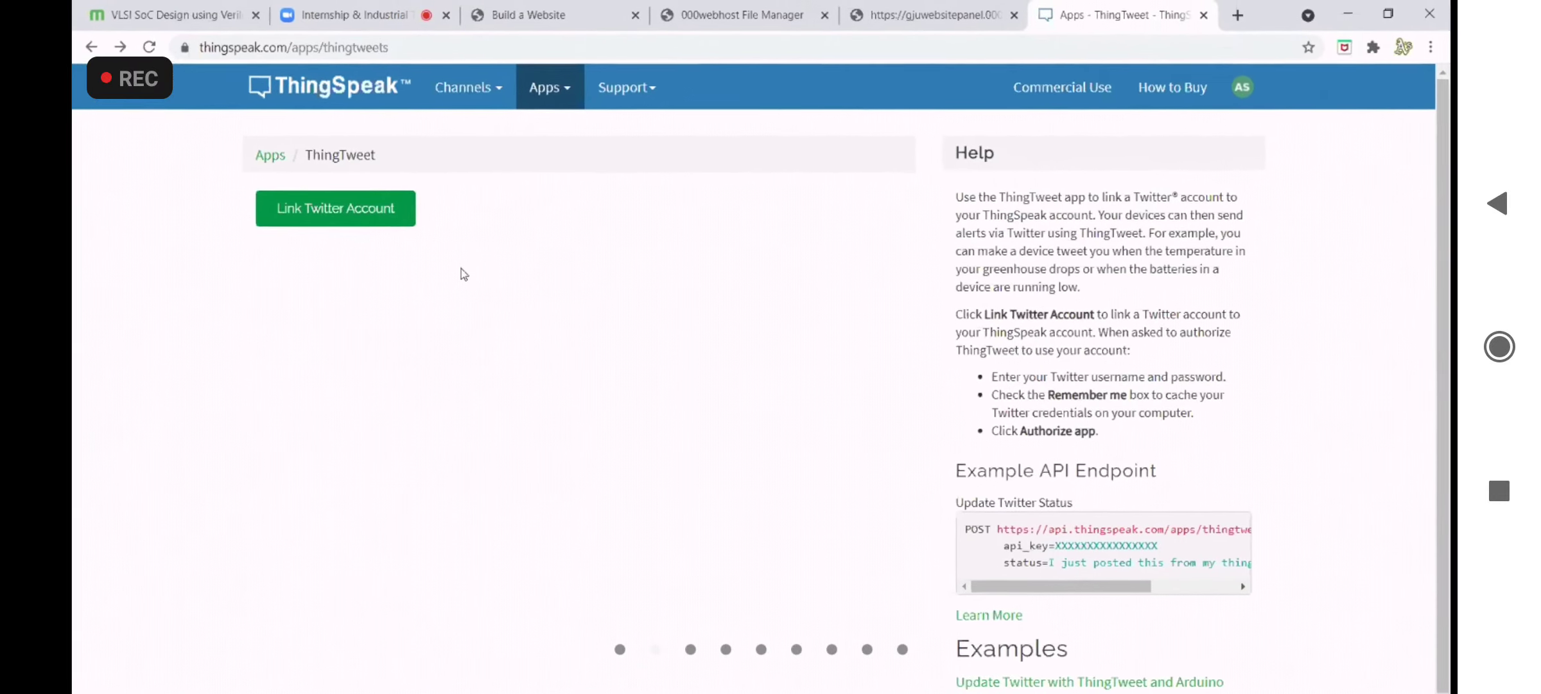
click(459, 273)
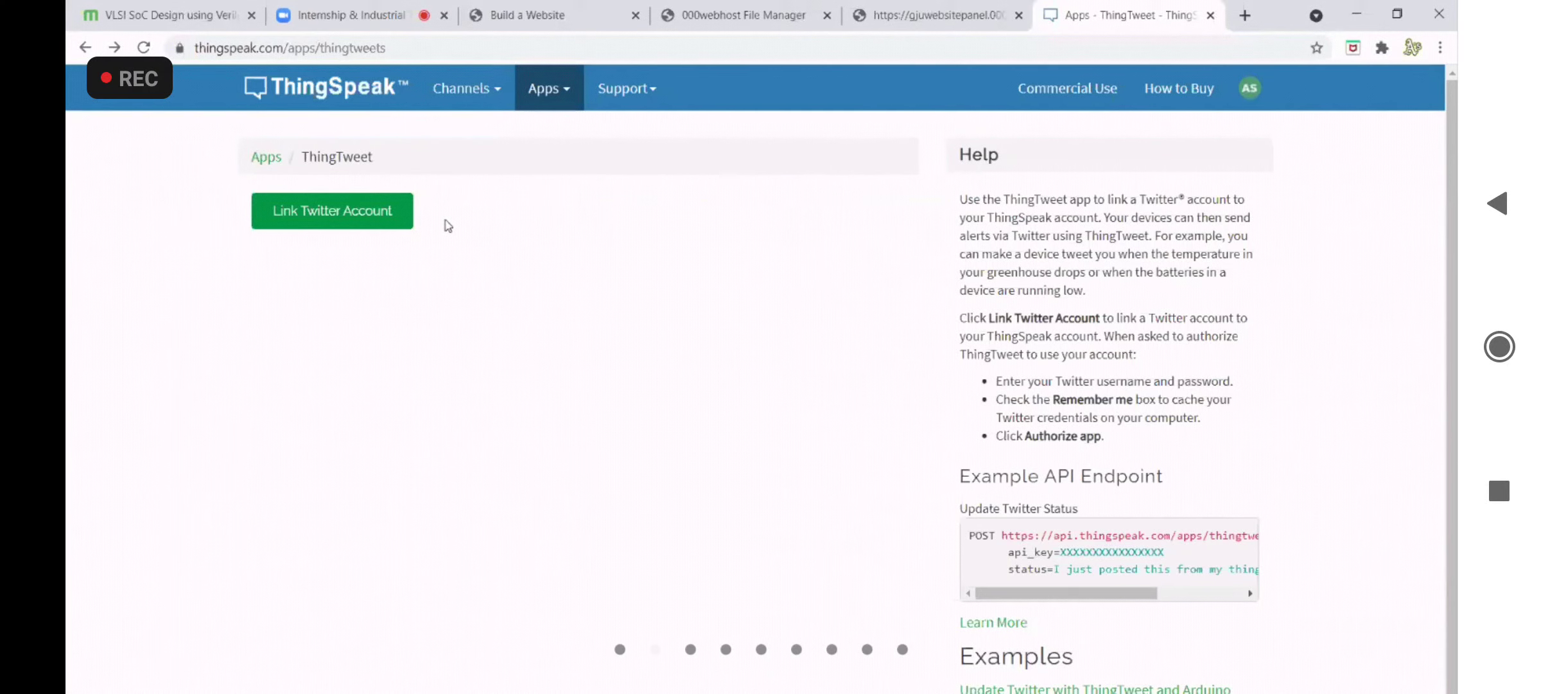
click(761, 360)
click(208, 649)
click(208, 649)
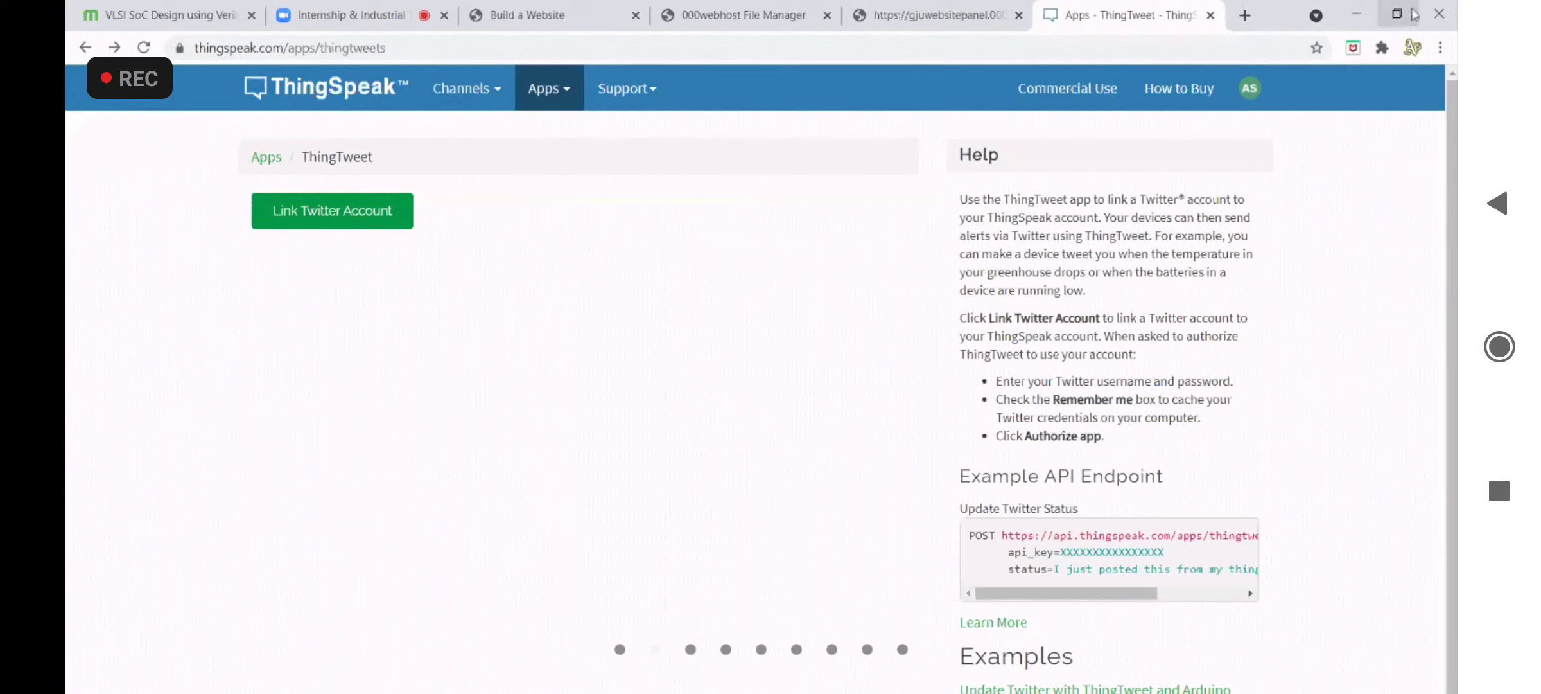
Step: Open the browser's list of downloaded files
click(1438, 49)
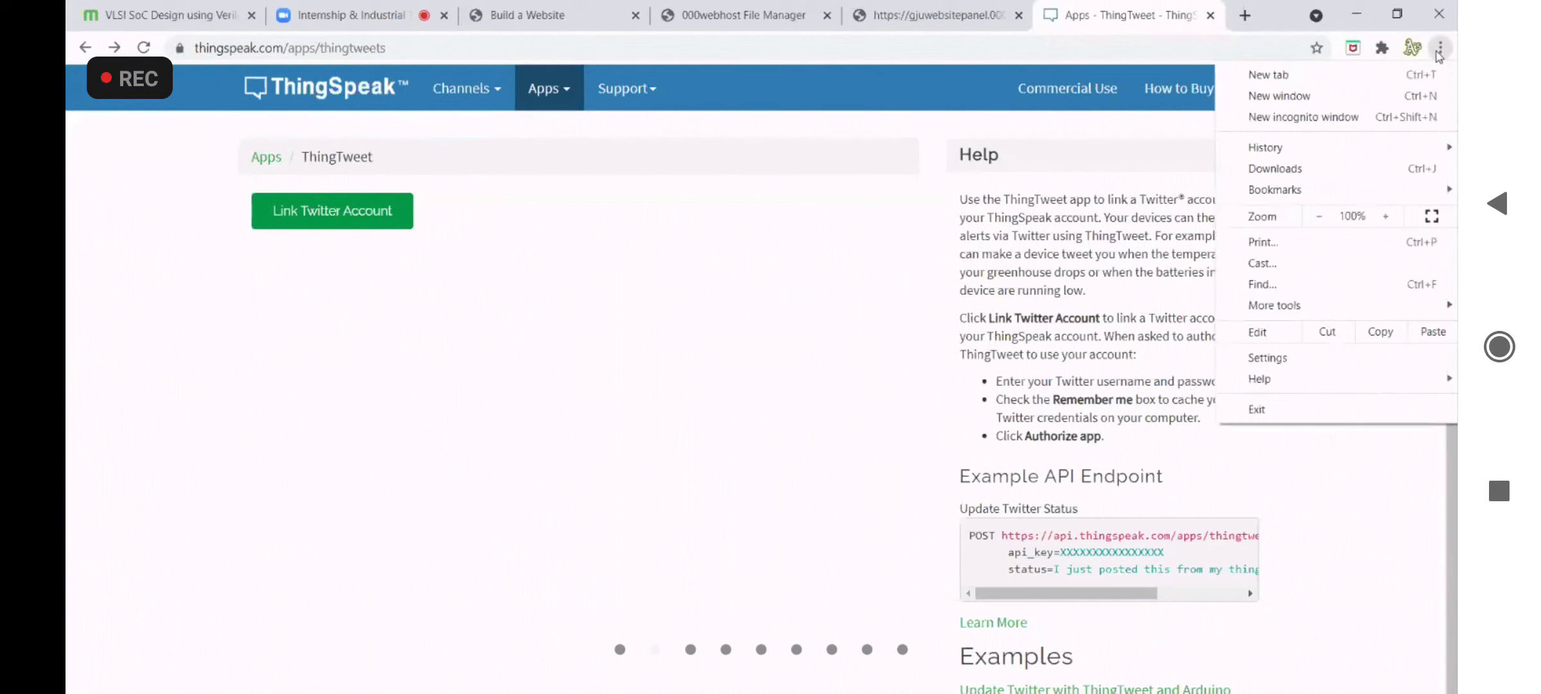
click(1290, 172)
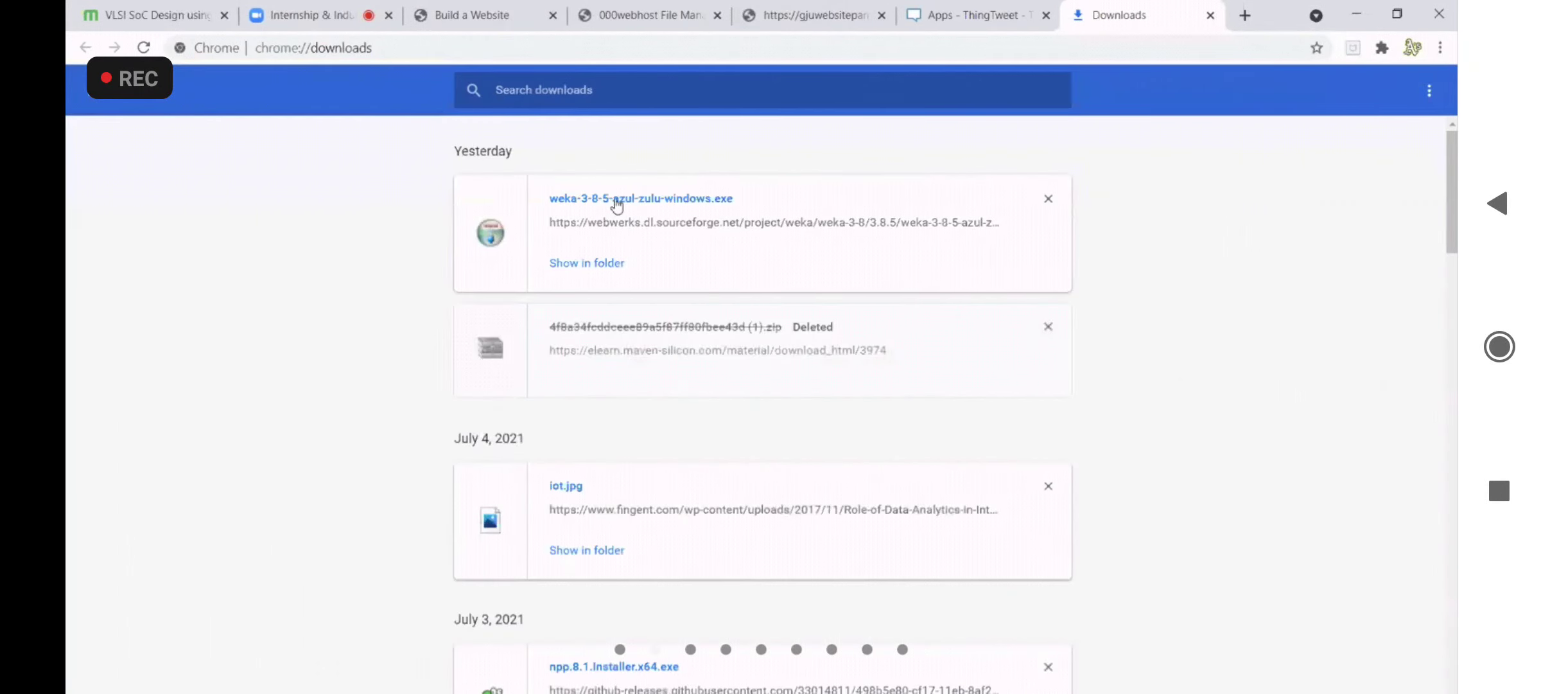